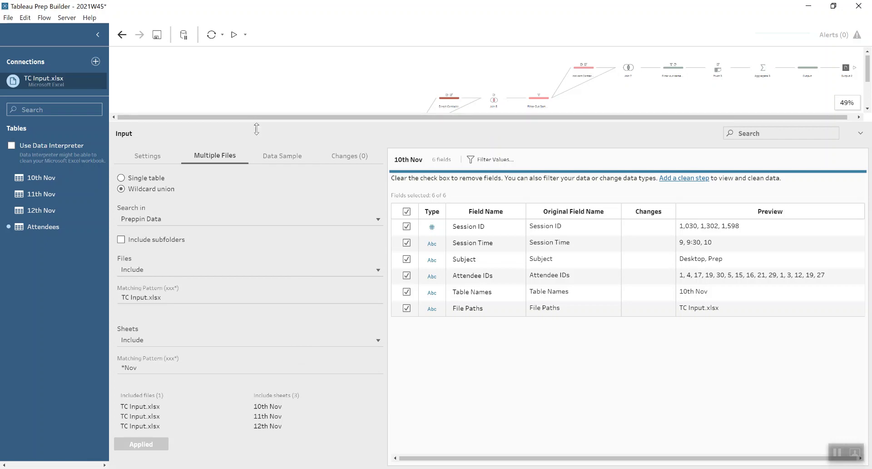
Step: Enlarge the flow pane, then view the View step's field profiles with its changes list collapsed
left_click_drag(254, 123, 280, 186)
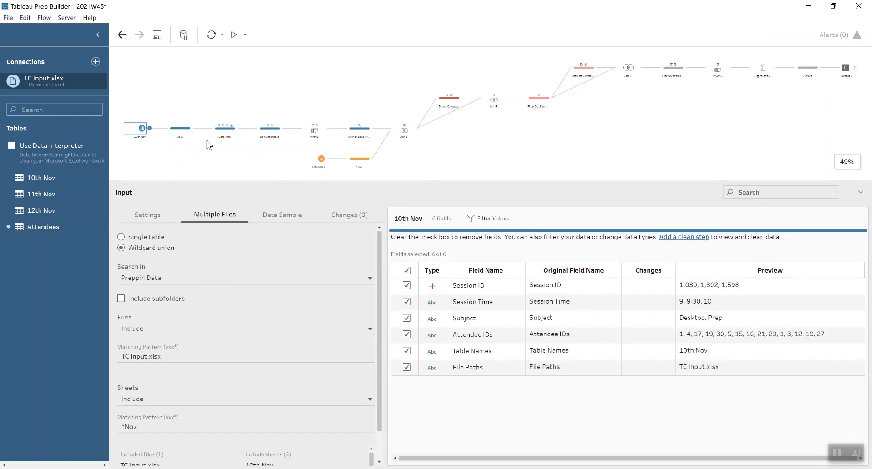
left_click(188, 129)
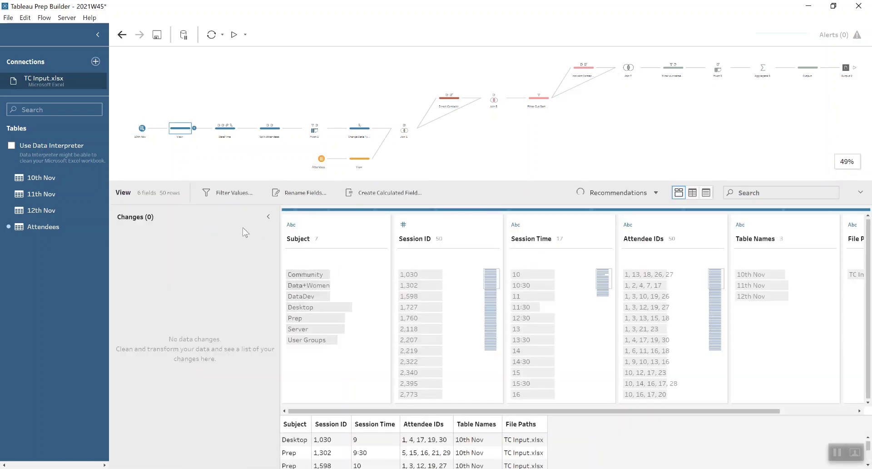
left_click(269, 217)
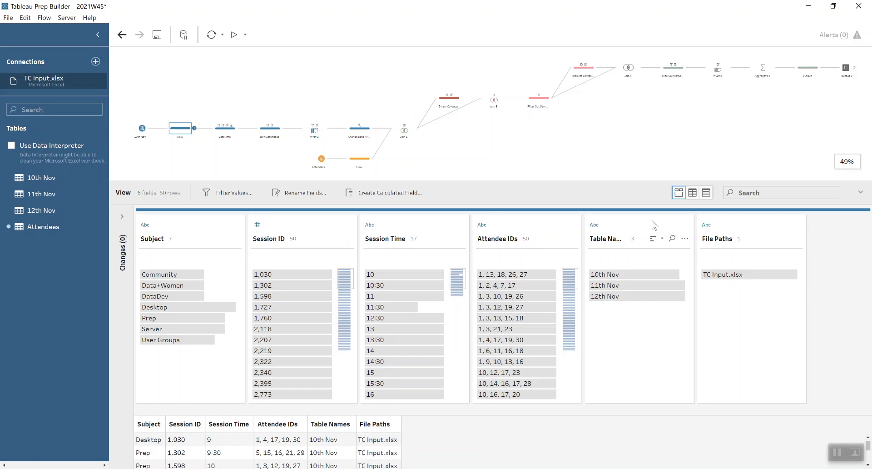
Step: Examine the File Paths, Table Names and Session Time fields in the View step without altering them
left_click(730, 228)
left_click(579, 193)
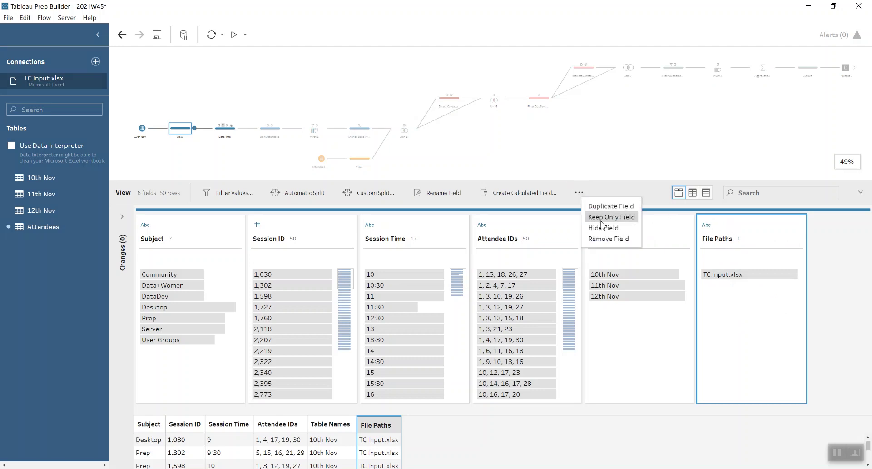
left_click(773, 325)
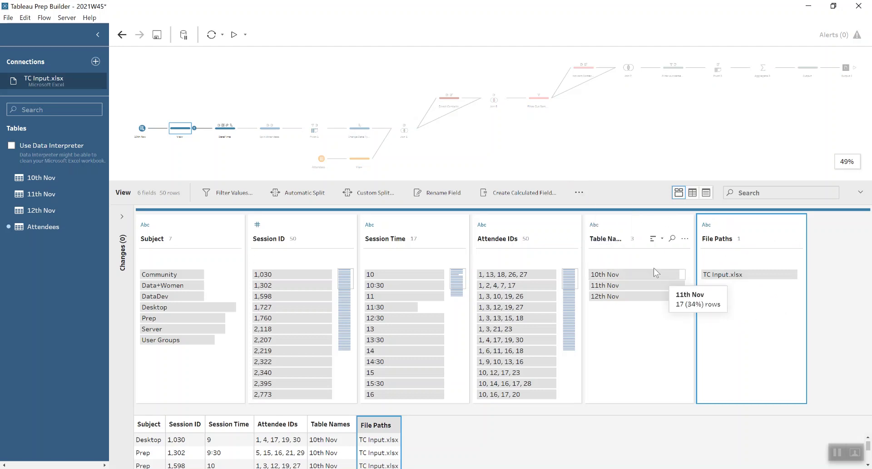
left_click(629, 225)
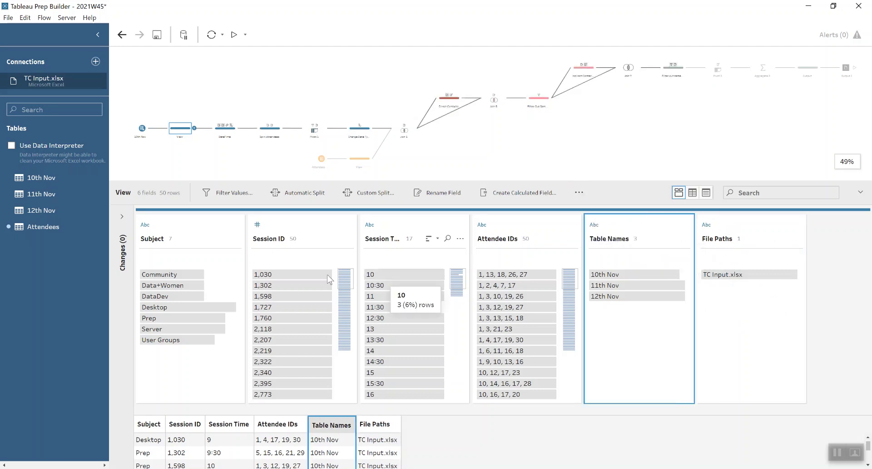
left_click(394, 222)
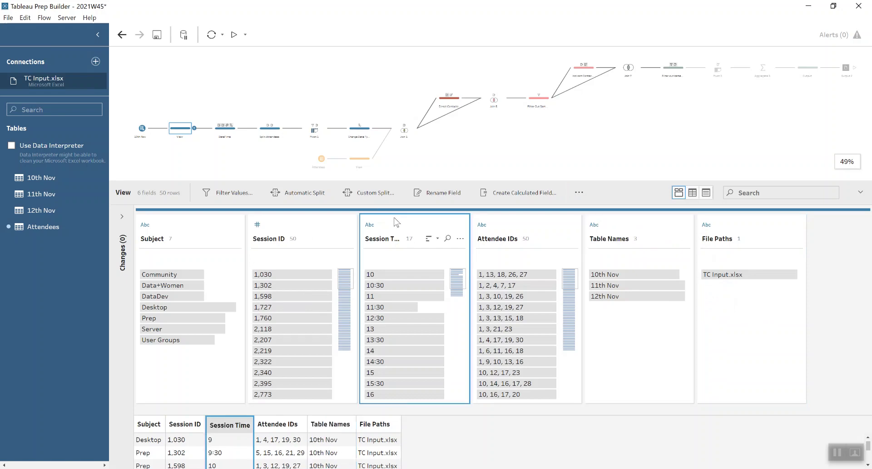
Step: Review the DateTime step's changes from the File Paths removal through the Table Names splits, letter removal and conversion to whole number
left_click(230, 134)
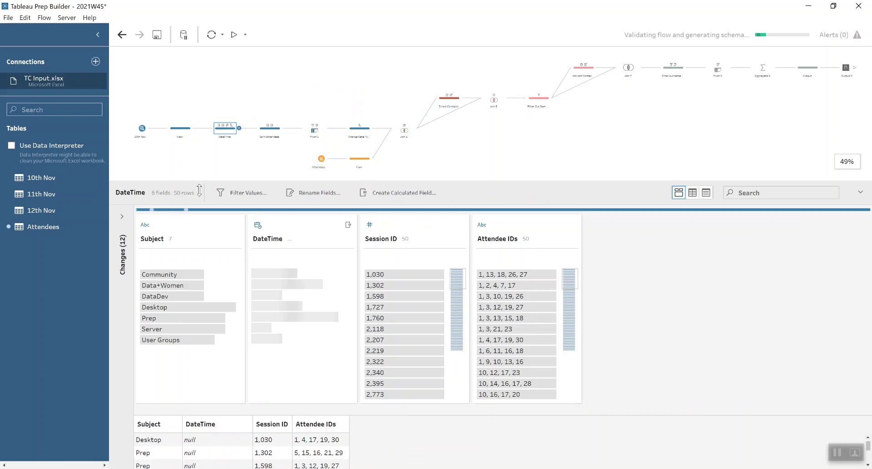
left_click(122, 218)
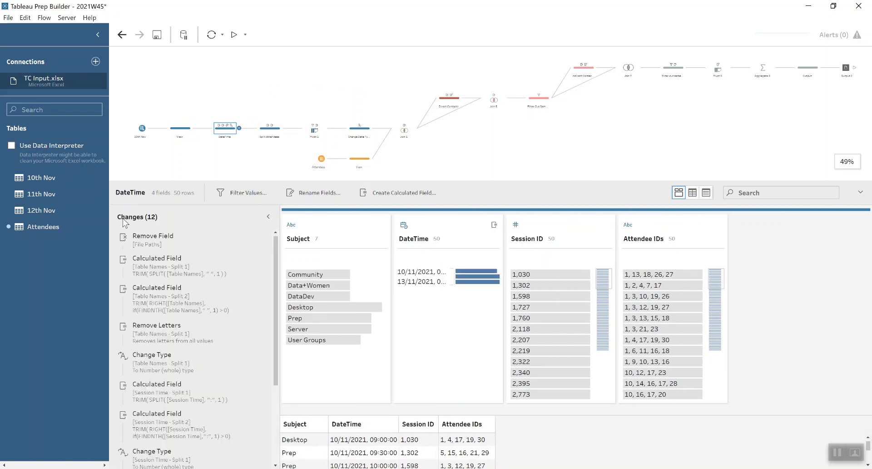
left_click(170, 236)
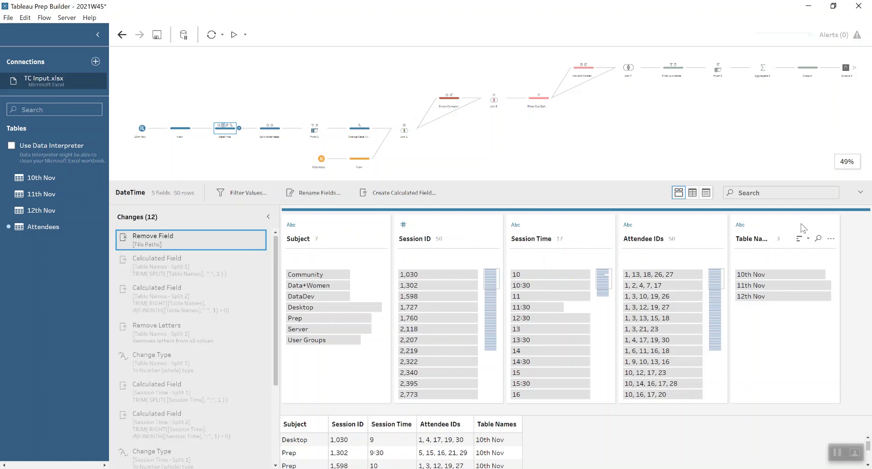
left_click(171, 305)
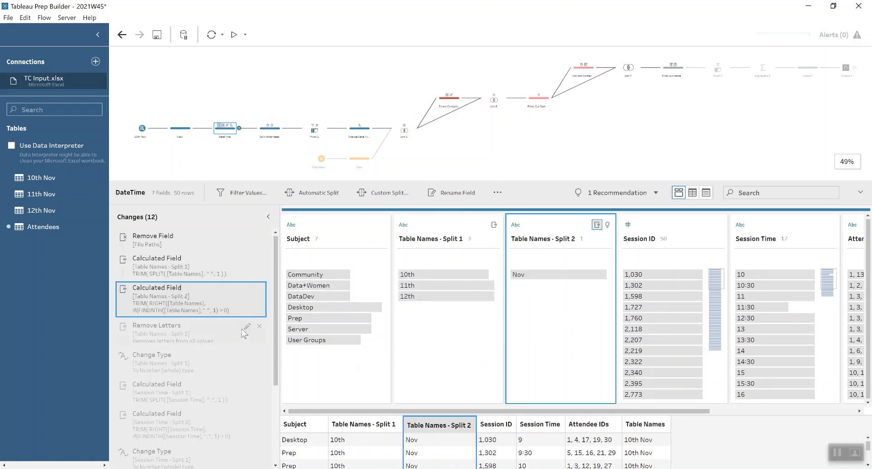
left_click(210, 333)
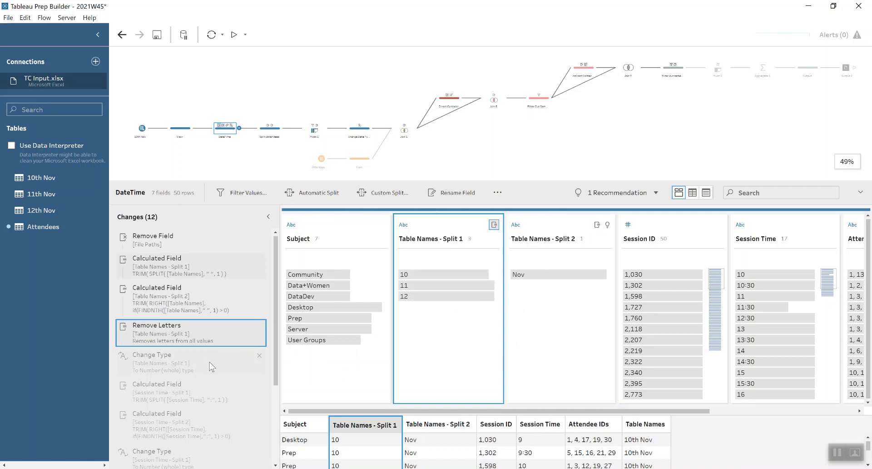
left_click(209, 362)
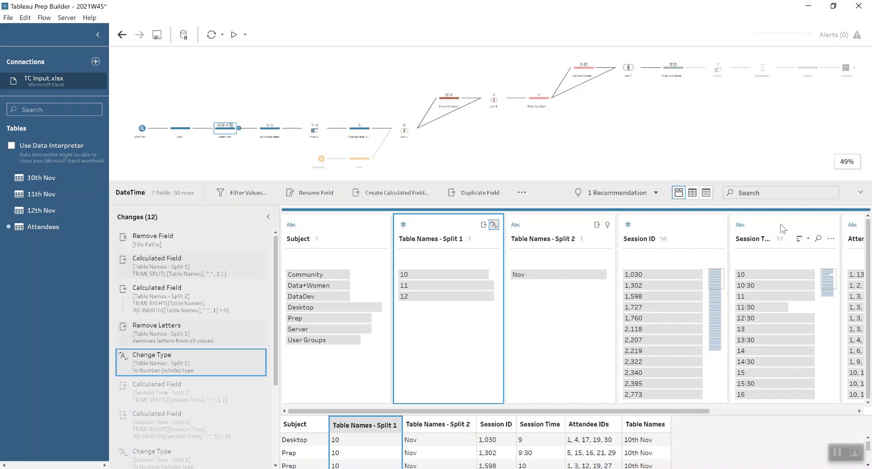
Step: Review the DateTime step's Session Time changes: the second split, its blank values, the grouping to 0 and the number type change
left_click(186, 421)
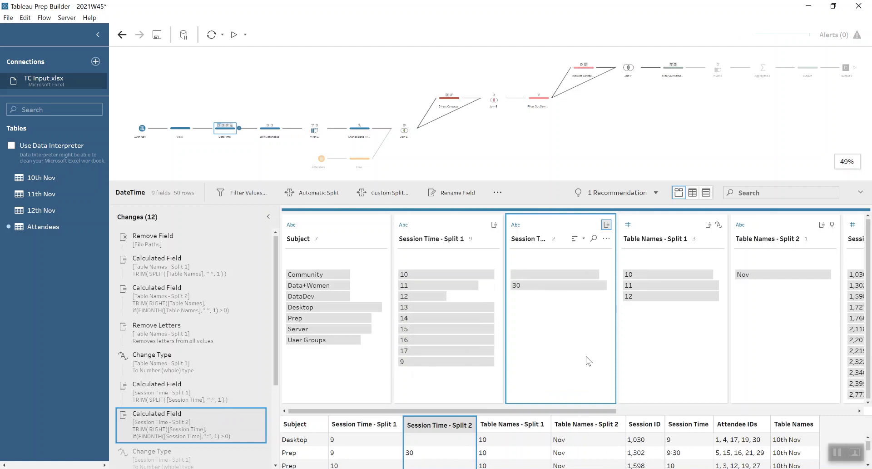
left_click_drag(277, 304, 274, 369)
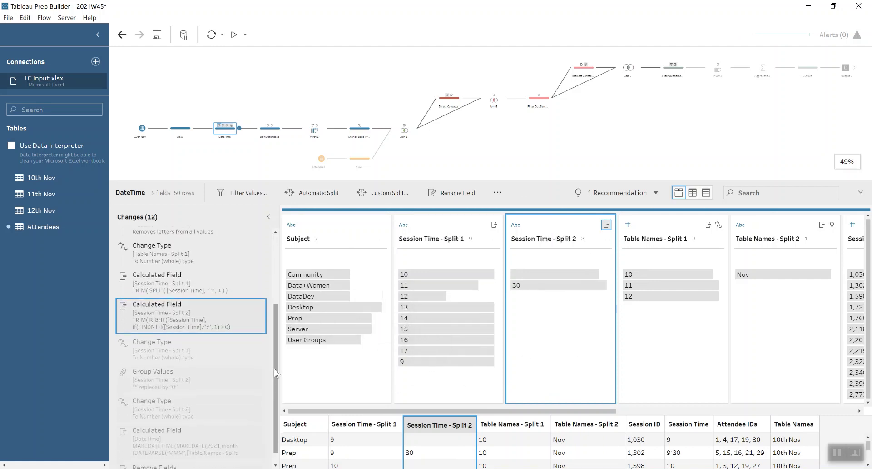
double_click(562, 272)
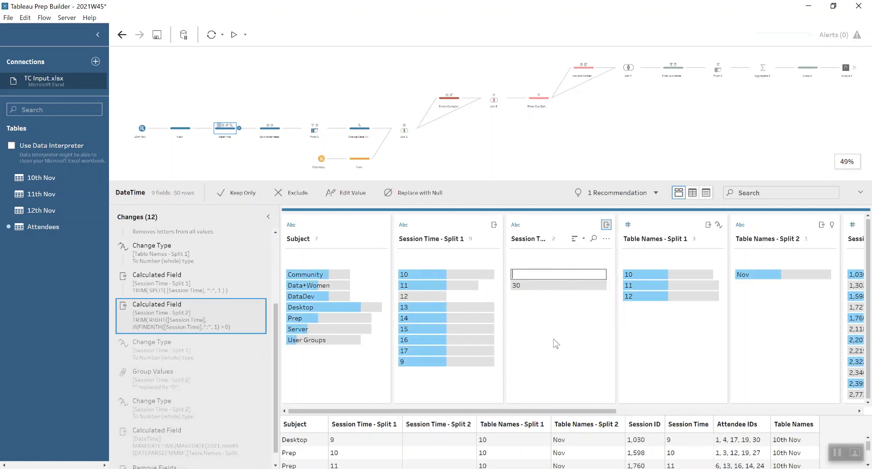
key("Escape")
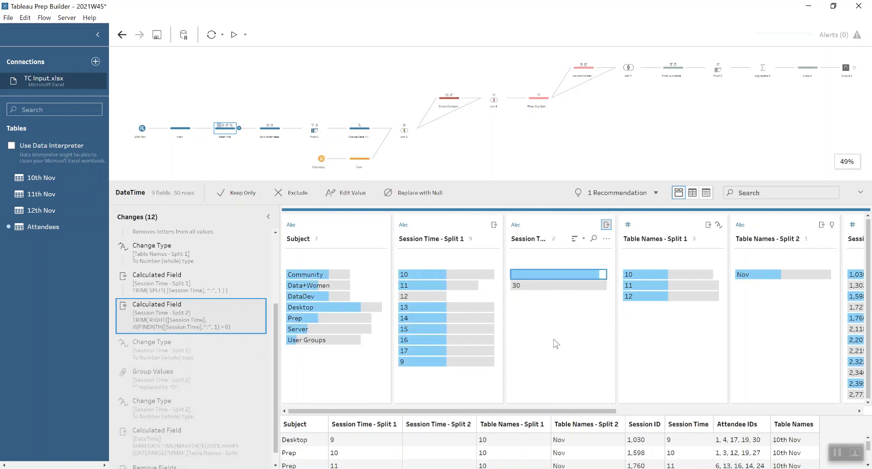
left_click(184, 373)
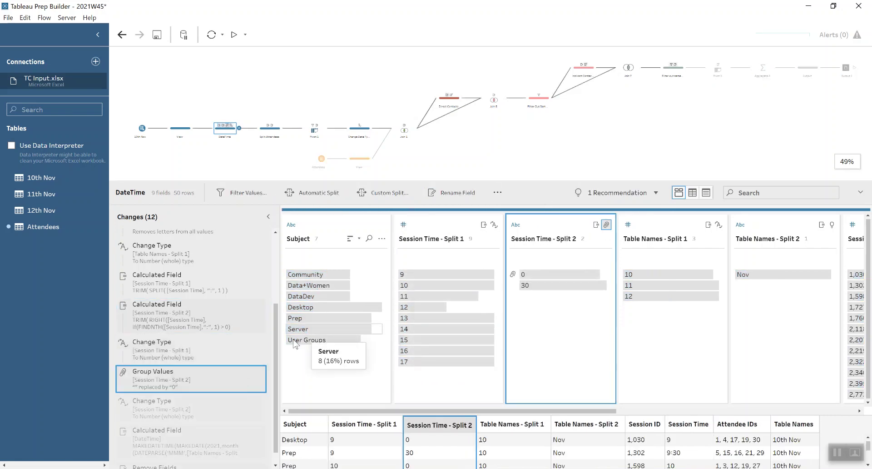
left_click(184, 408)
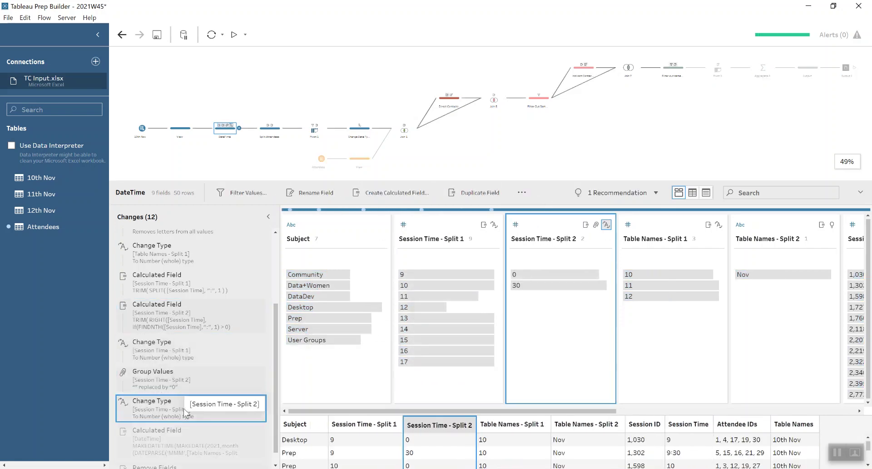
Step: Inspect the DateTime calculated field's MAKEDATETIME formula, save it as is, and view the final Remove Fields change
scroll(185, 414, "down", 1)
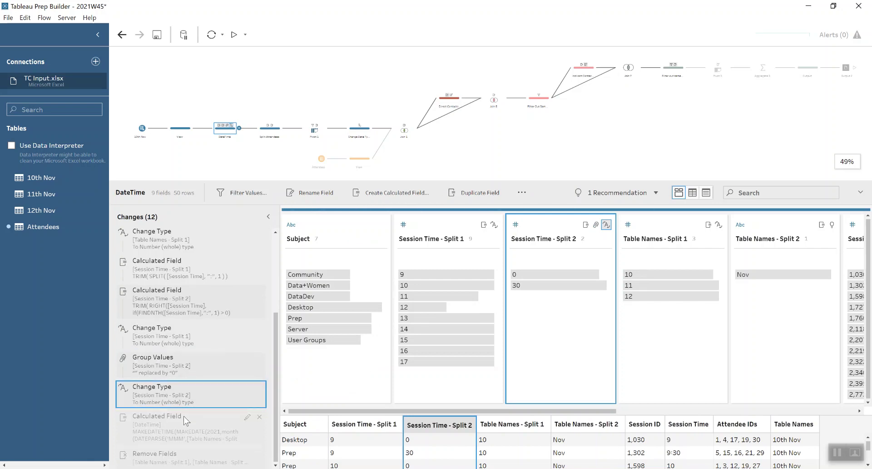
left_click(246, 416)
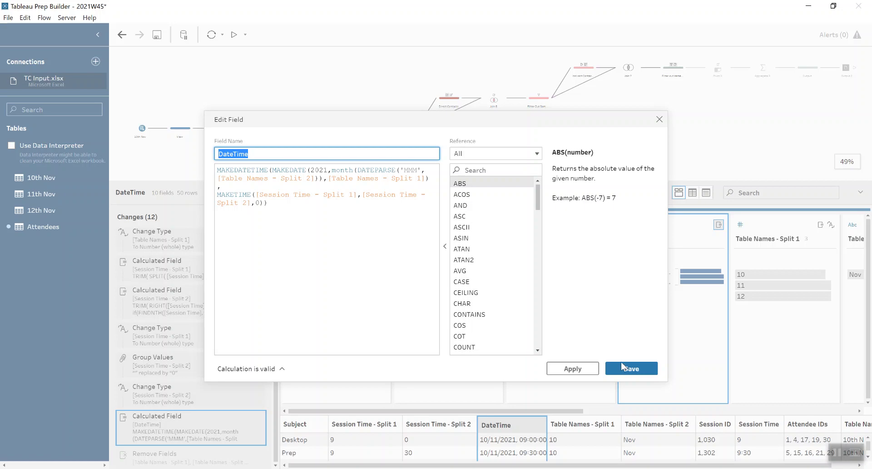
left_click(622, 368)
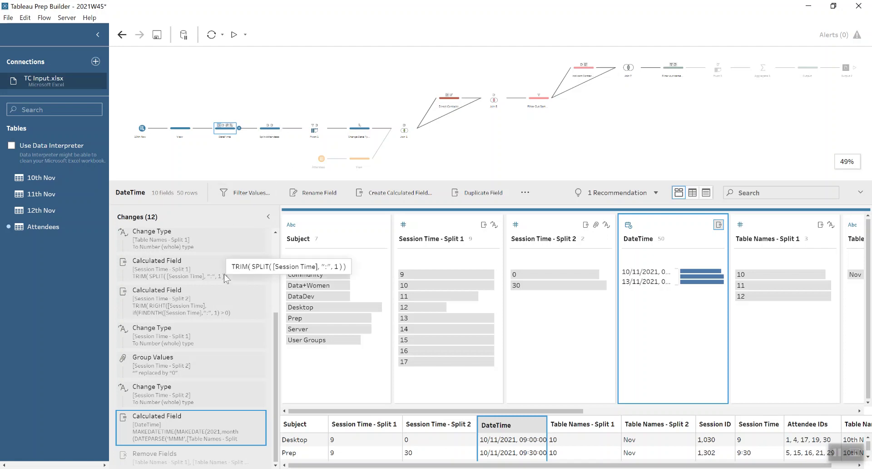
left_click(184, 457)
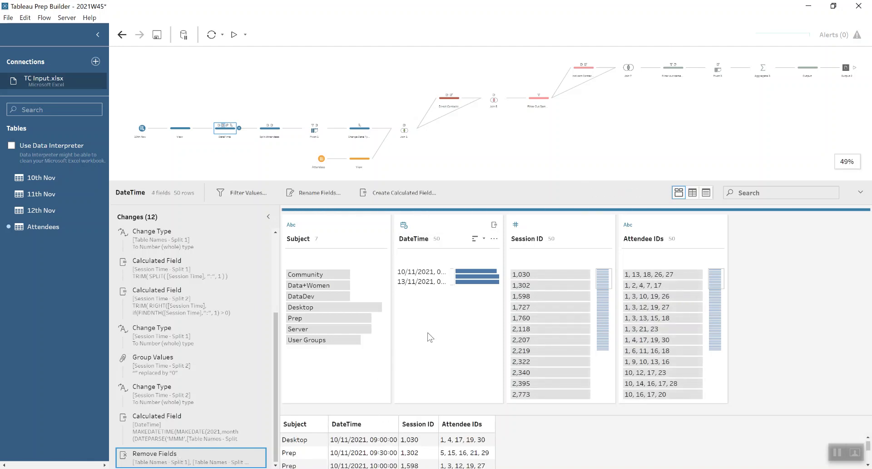
Step: Look at the split options for the Attendee IDs field and dismiss them without splitting
mouse_move(596, 289)
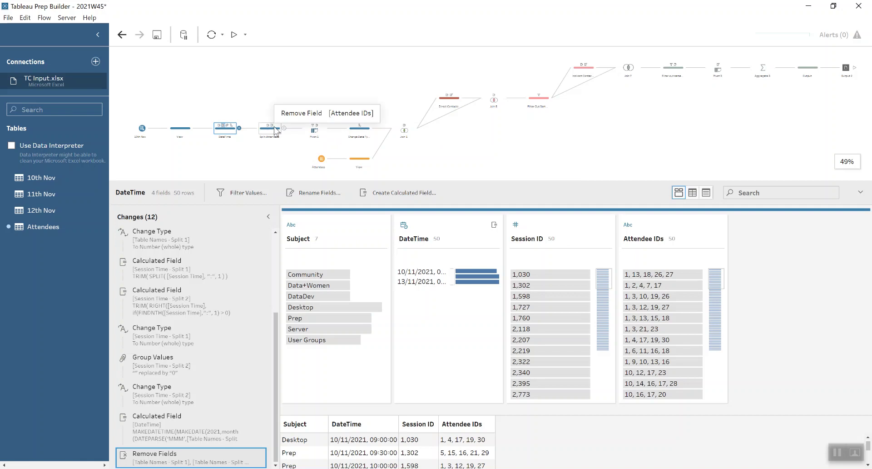
left_click(719, 239)
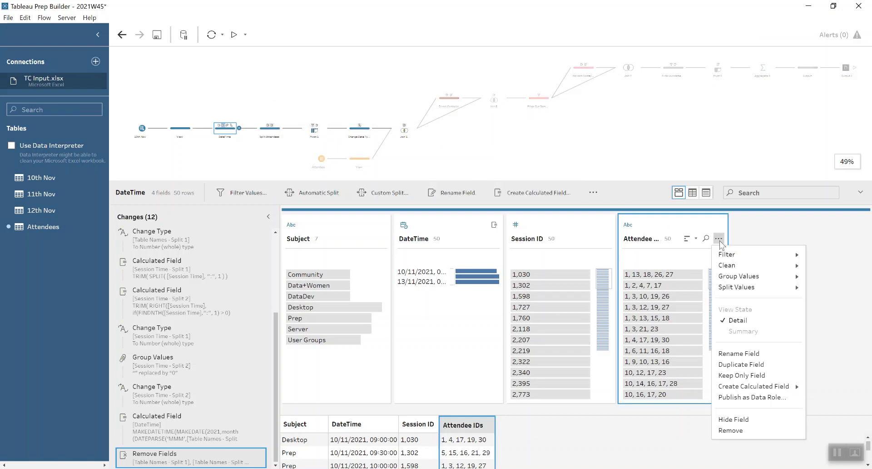
mouse_move(746, 289)
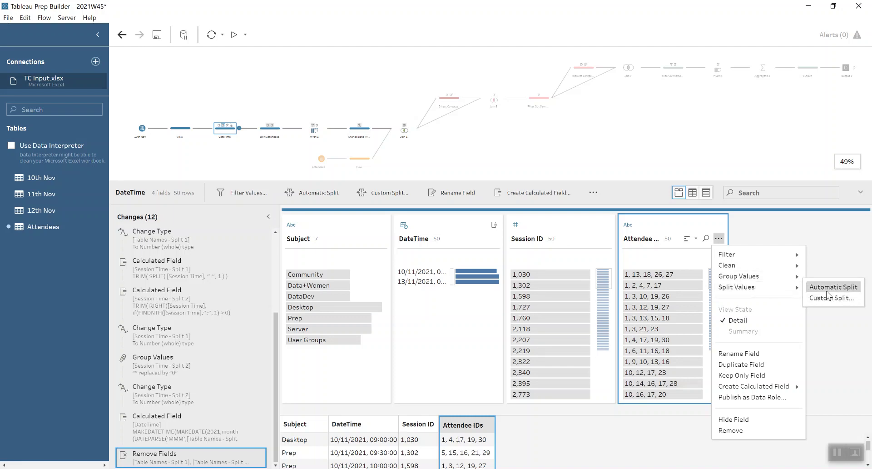
left_click(822, 237)
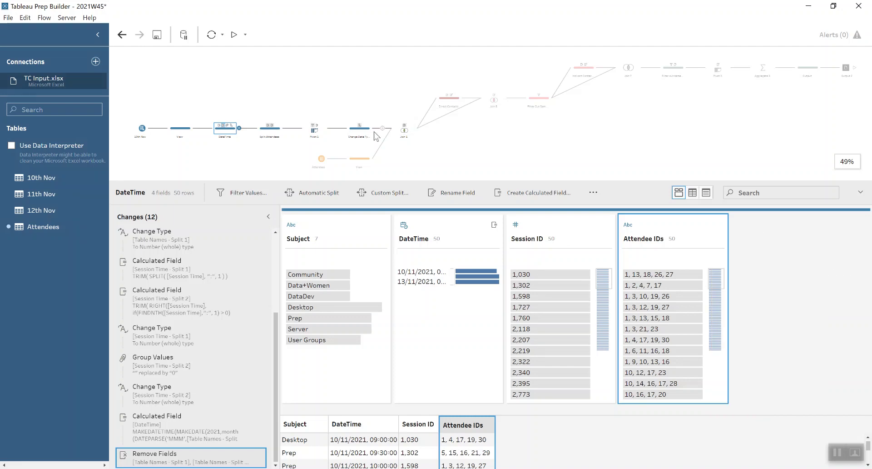
Step: Review how attendee IDs are handled along the Split Attendees, Pivot 1 and Change Data Type# steps
left_click(273, 132)
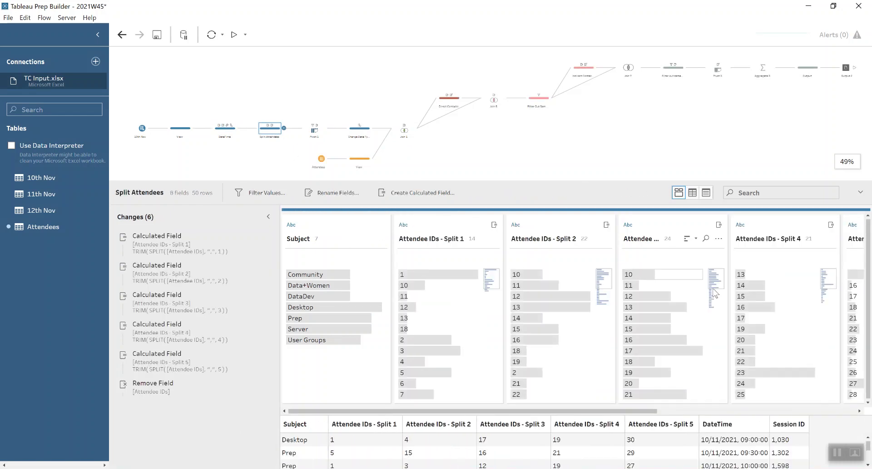
left_click_drag(614, 411, 817, 415)
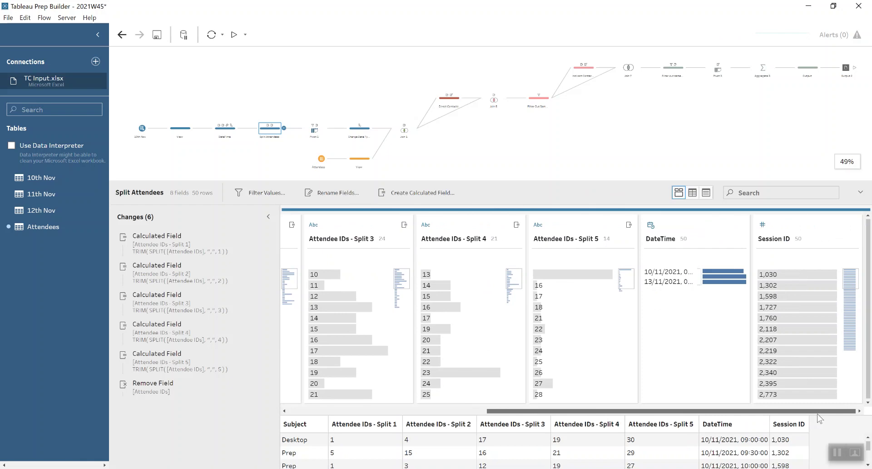
left_click(305, 131)
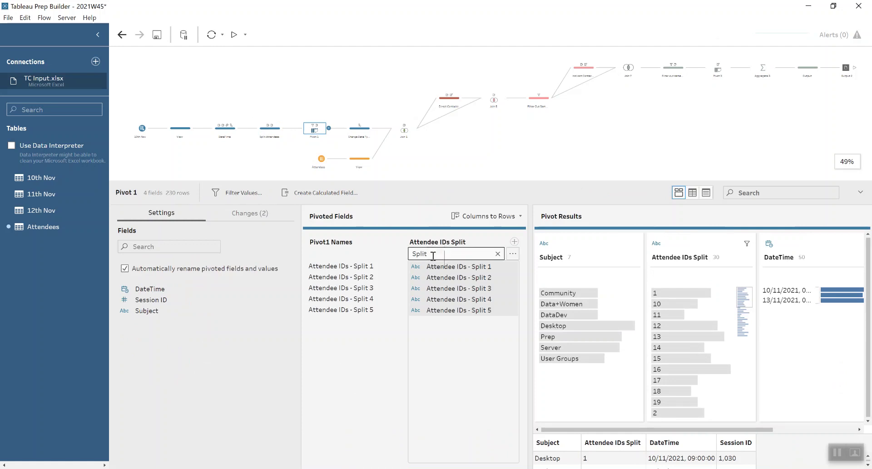
left_click(356, 132)
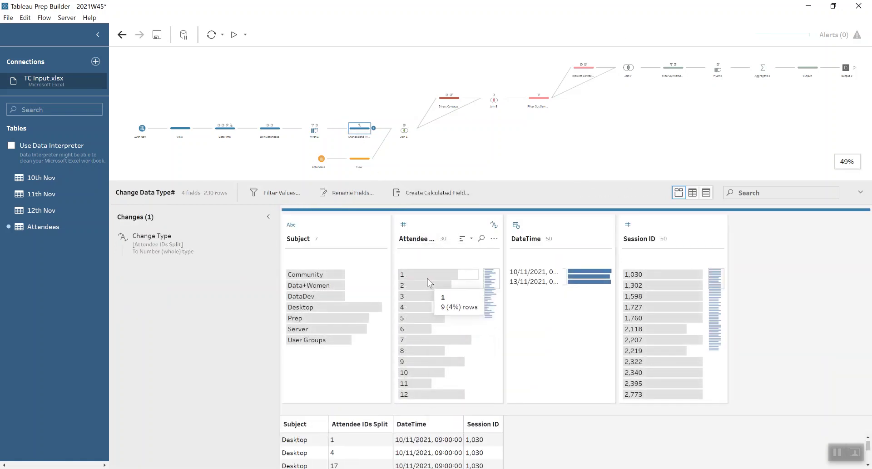
Step: Examine the Join 1 step's clause matching Attendee IDs Split to Attendee ID, along with its joined rows
left_click(408, 131)
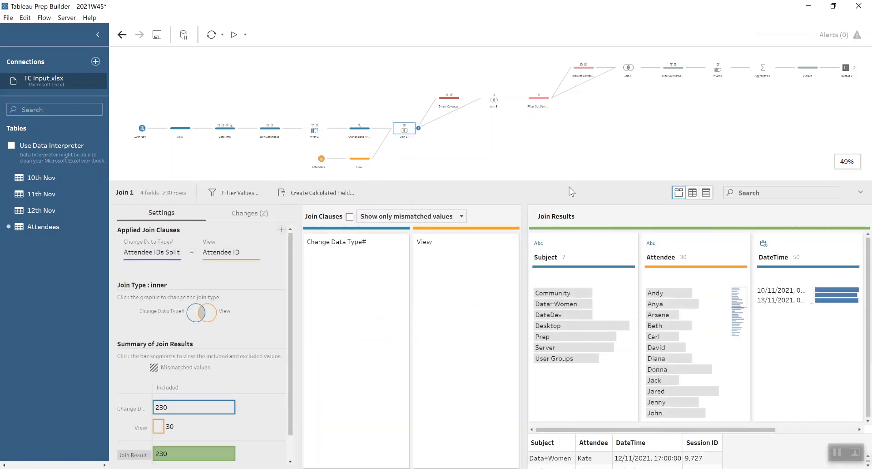
scroll(565, 179, "down", 3)
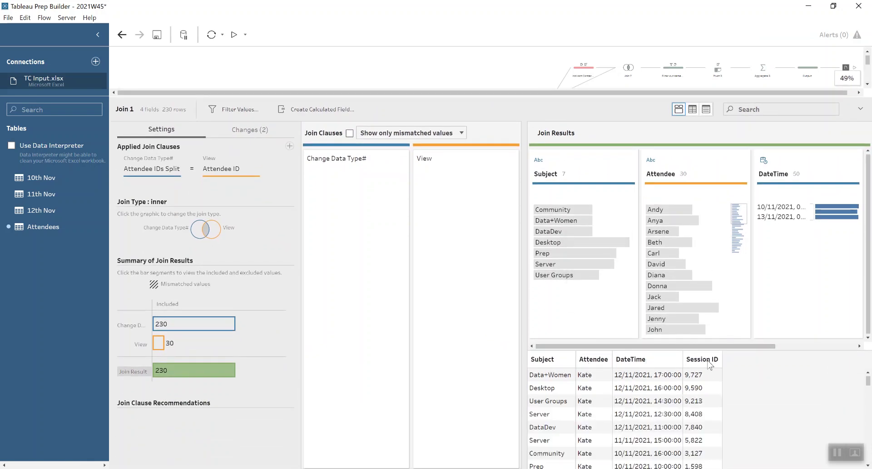
Step: Enlarge the flow pane again and view the Direct Contacts step's changes and fields
left_click_drag(439, 98, 450, 178)
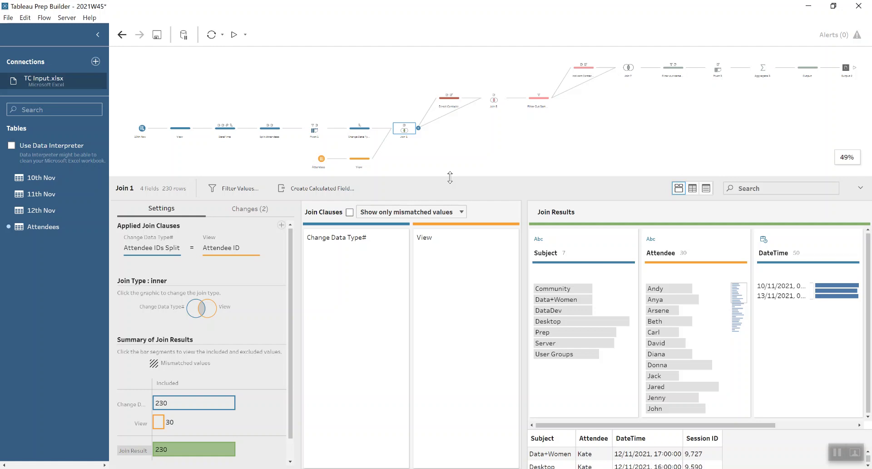
left_click(445, 102)
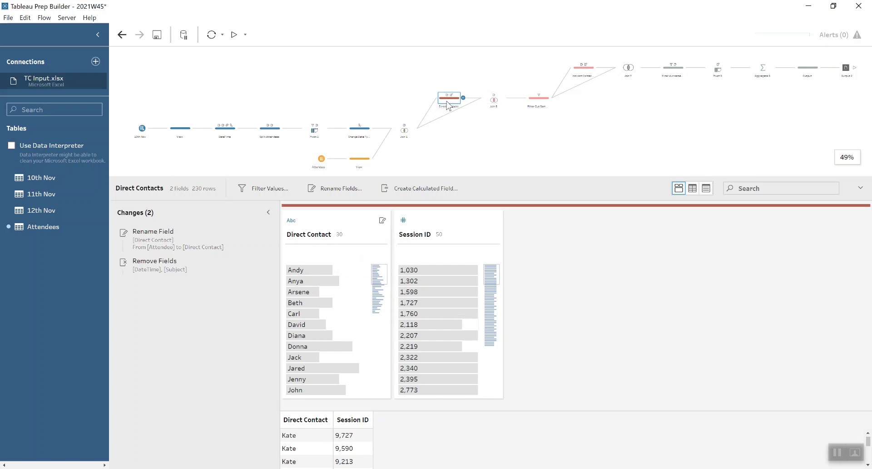
Step: Review Join 5's Session ID clause, and inspect the Filter Out Same Name step's condition comparing Attendee with Direct Contact without editing it
mouse_move(448, 105)
left_mouse_down()
mouse_move(456, 110)
mouse_move(416, 128)
mouse_move(446, 102)
left_mouse_up()
left_click(496, 100)
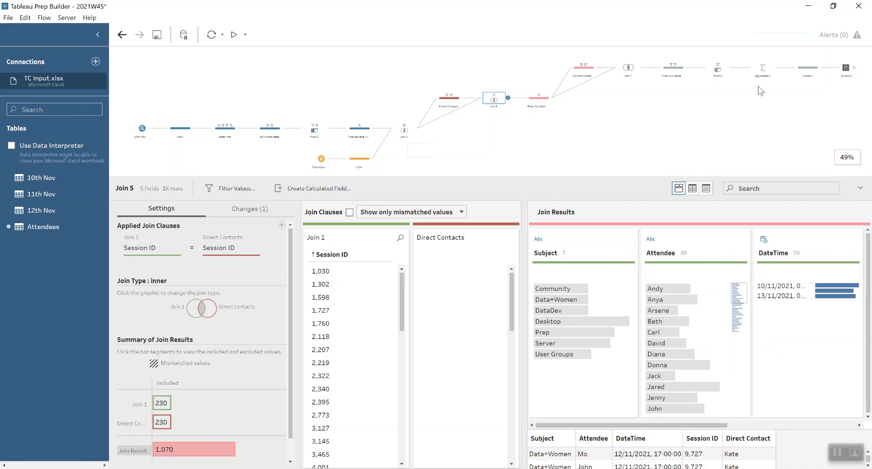
left_click(549, 101)
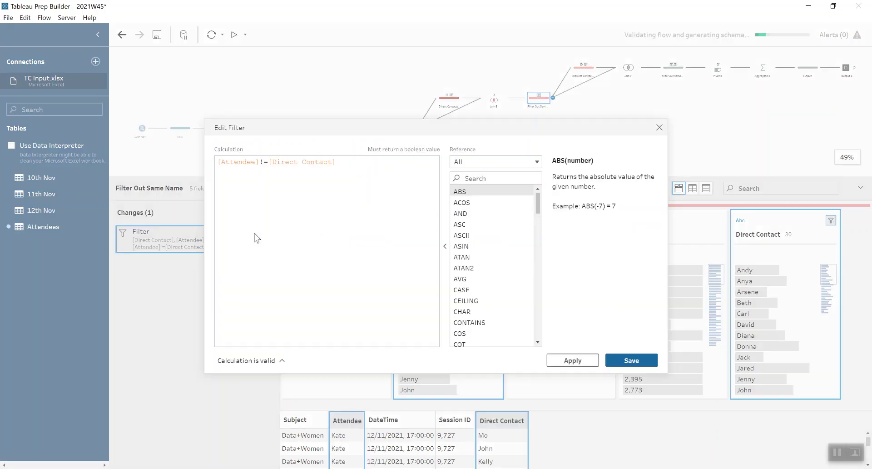
left_click(255, 233)
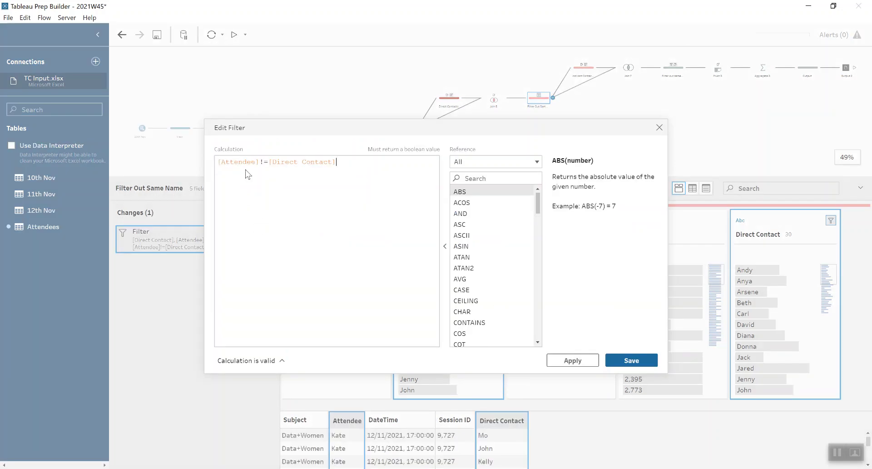
left_click(659, 128)
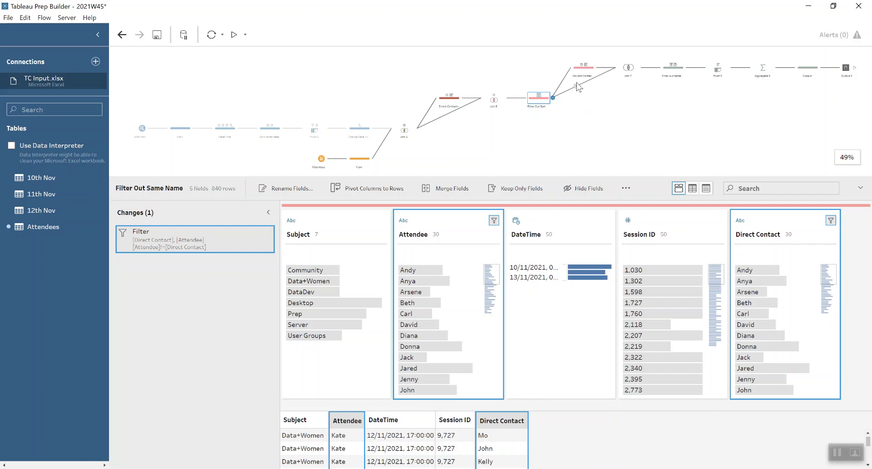
Step: Examine the Indirect Contacts step's removed and renamed fields, and review how Join 7 matches it to Filter Out Same Name
left_click(583, 72)
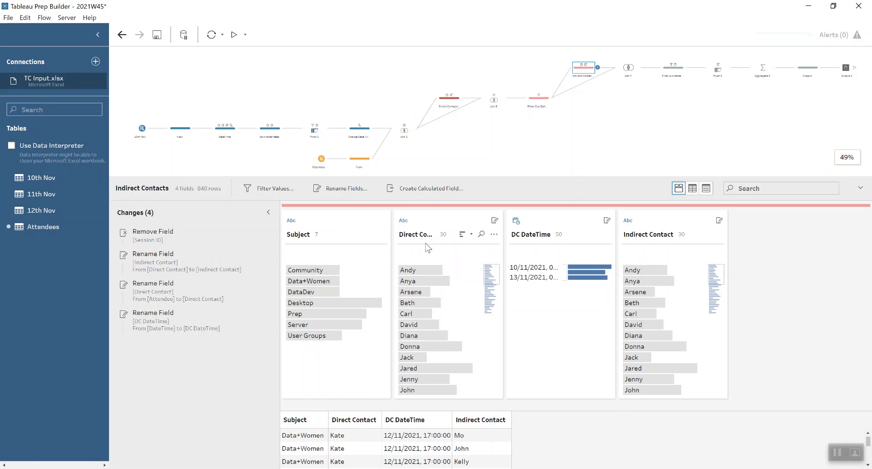
left_click(437, 223)
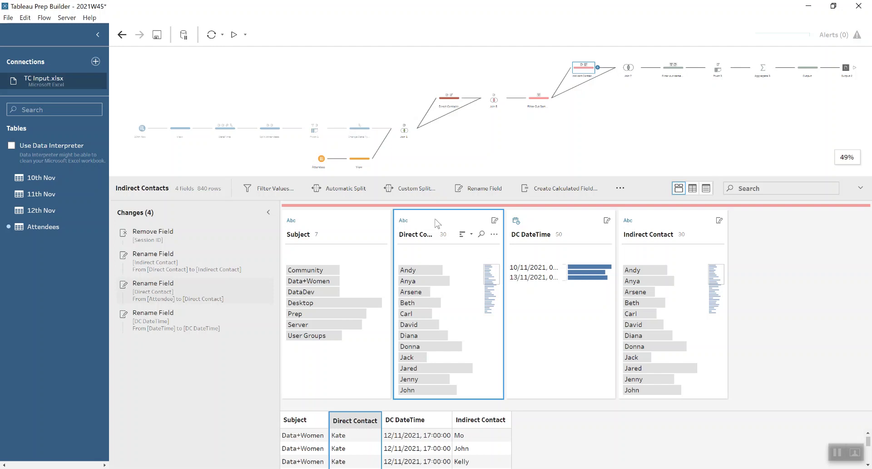
left_click(836, 458)
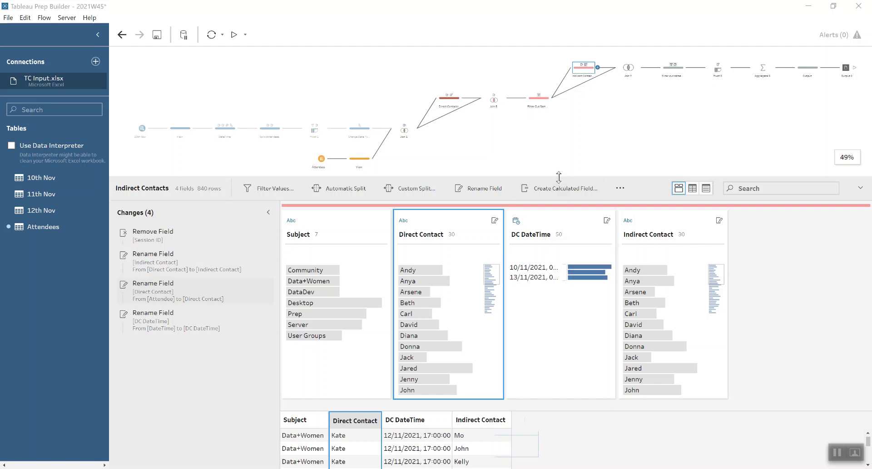
left_click(627, 68)
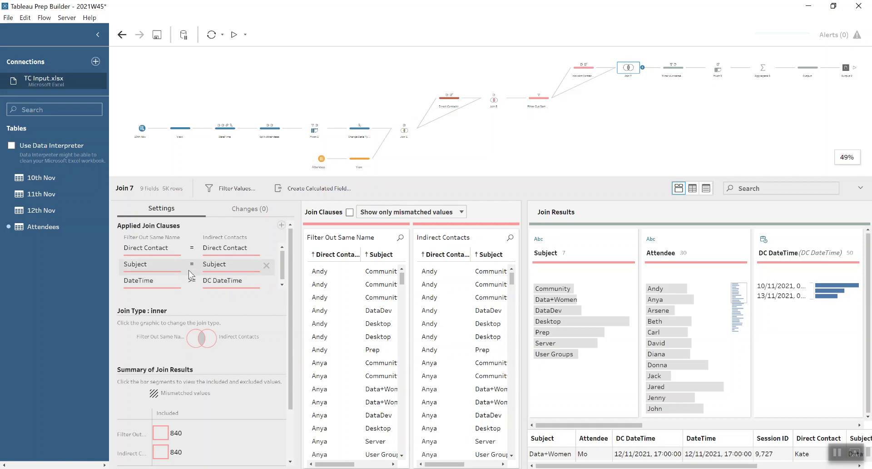
Step: Inspect both filter calculations in the Filter out same sessions step, [DateTime]!=[DC DateTime] and [Attendee]!=[Indirect Contact], closing each without editing
left_click(675, 71)
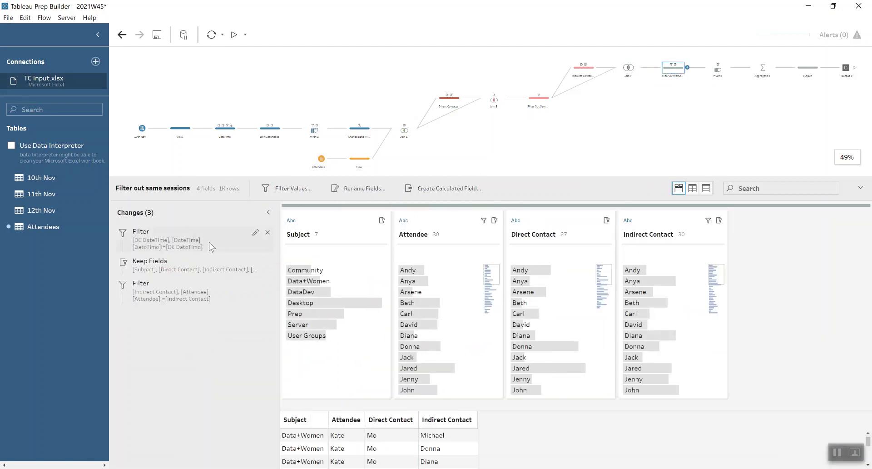
left_click(256, 235)
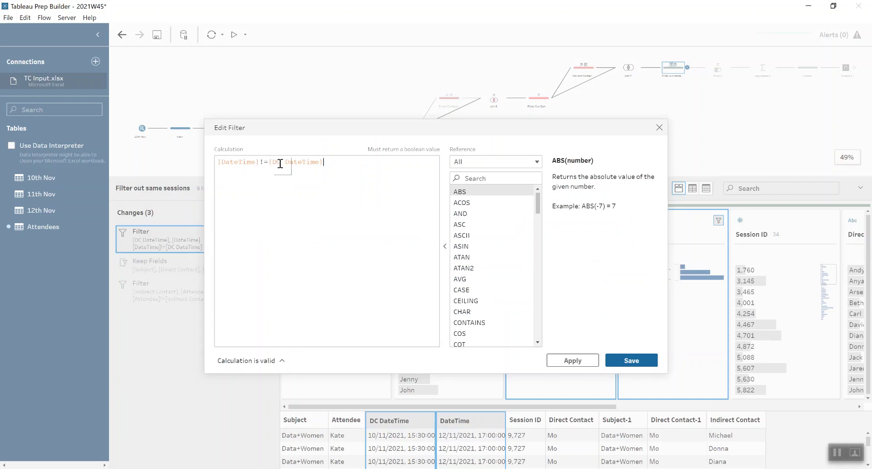
left_click_drag(661, 120, 660, 123)
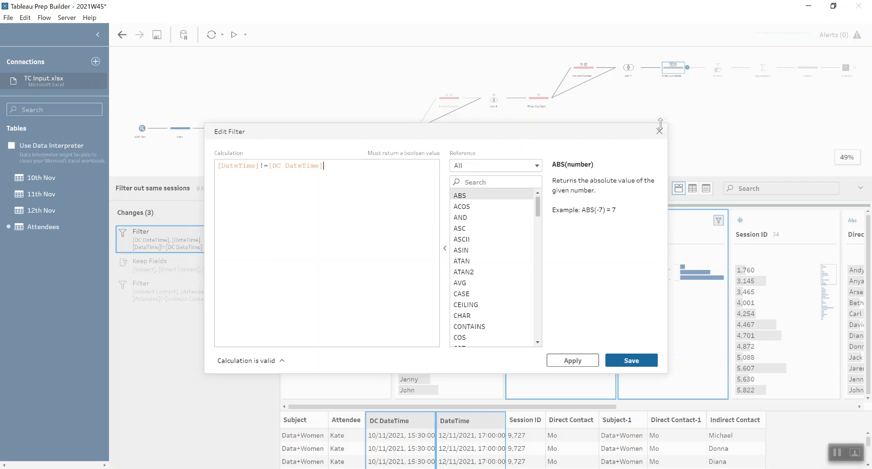
left_click(659, 131)
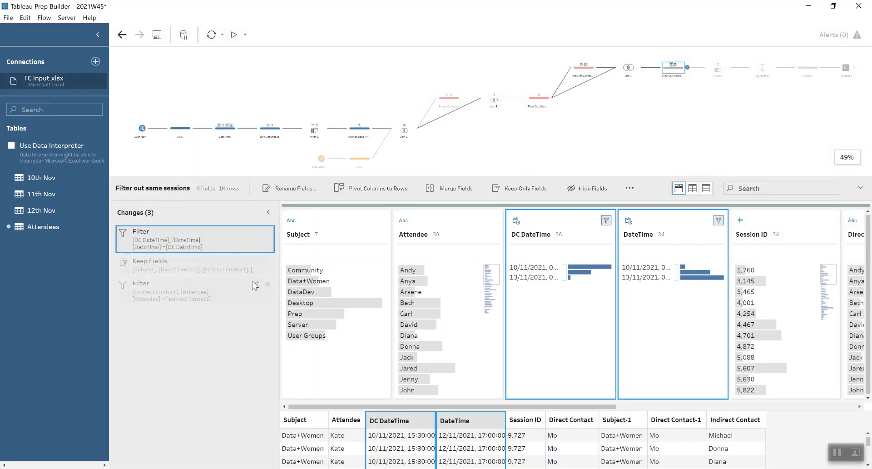
left_click(255, 285)
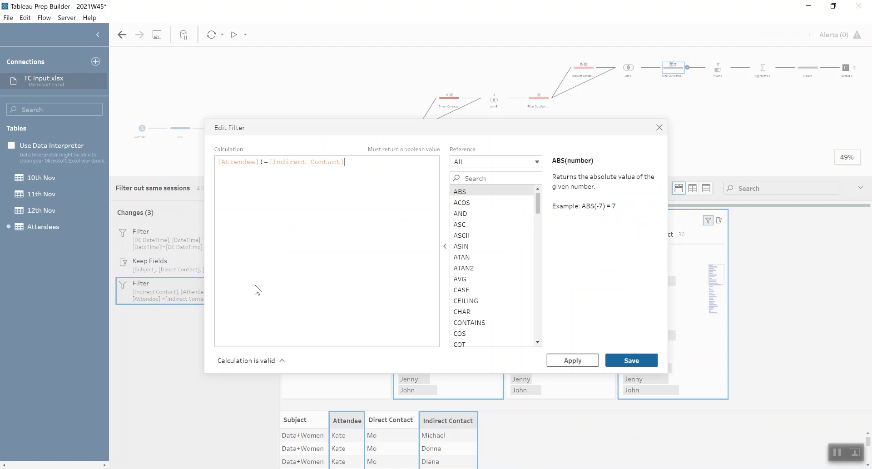
left_click(659, 128)
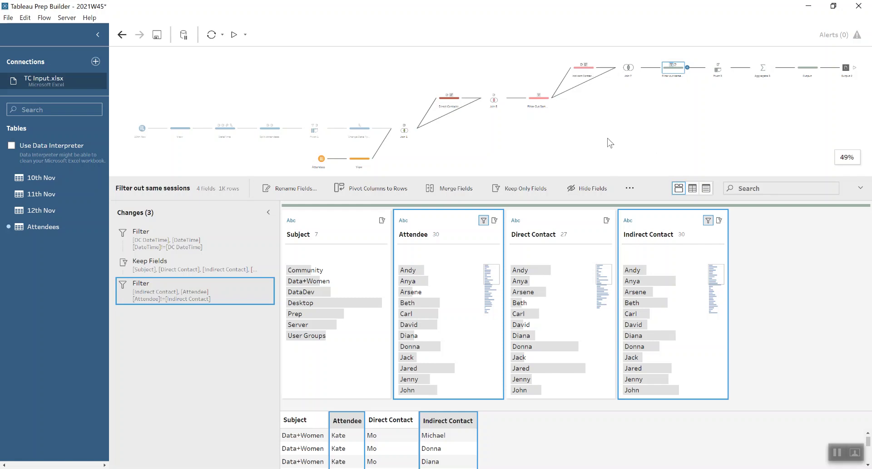
Step: Review how contacts are pivoted in Pivot 3 and grouped in Aggregate 3, and view the final Output step's fields
left_click(717, 70)
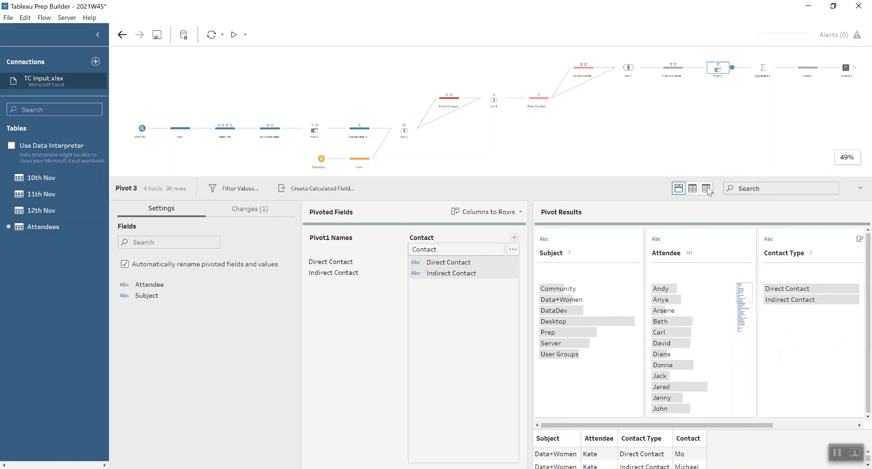
left_click(763, 68)
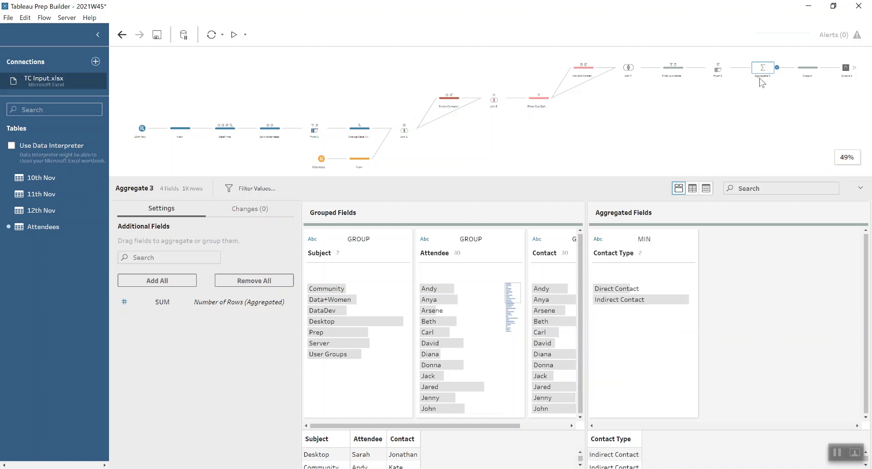
left_click(808, 69)
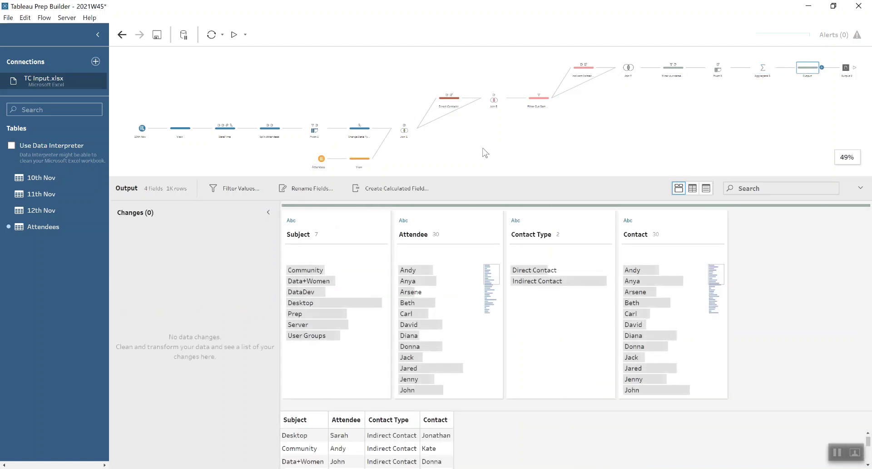